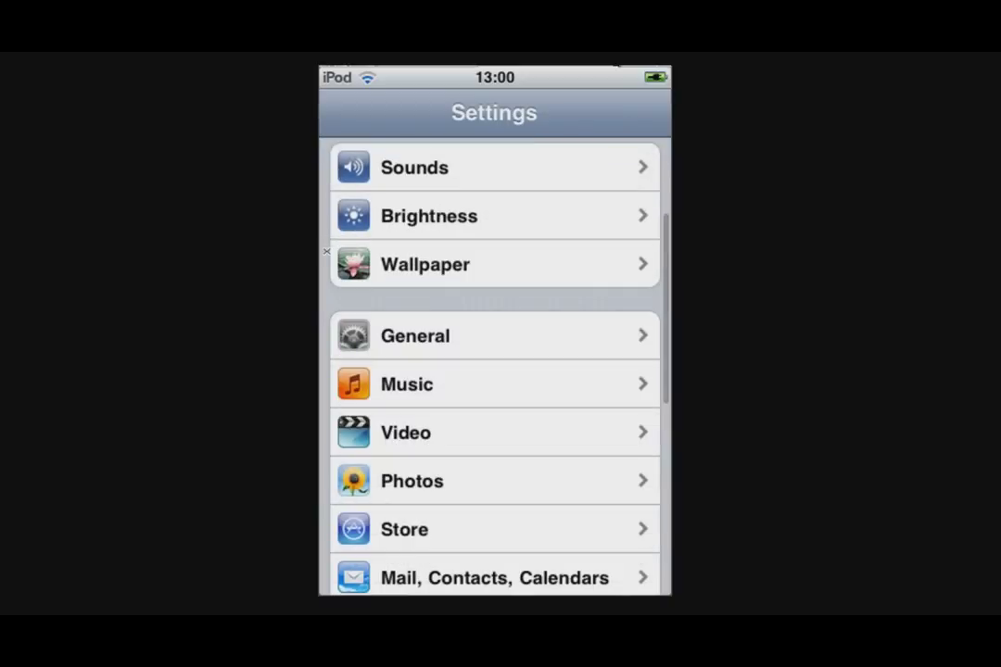
Step: Open General > About and scroll to check the iPod's software version and model
left_click(495, 335)
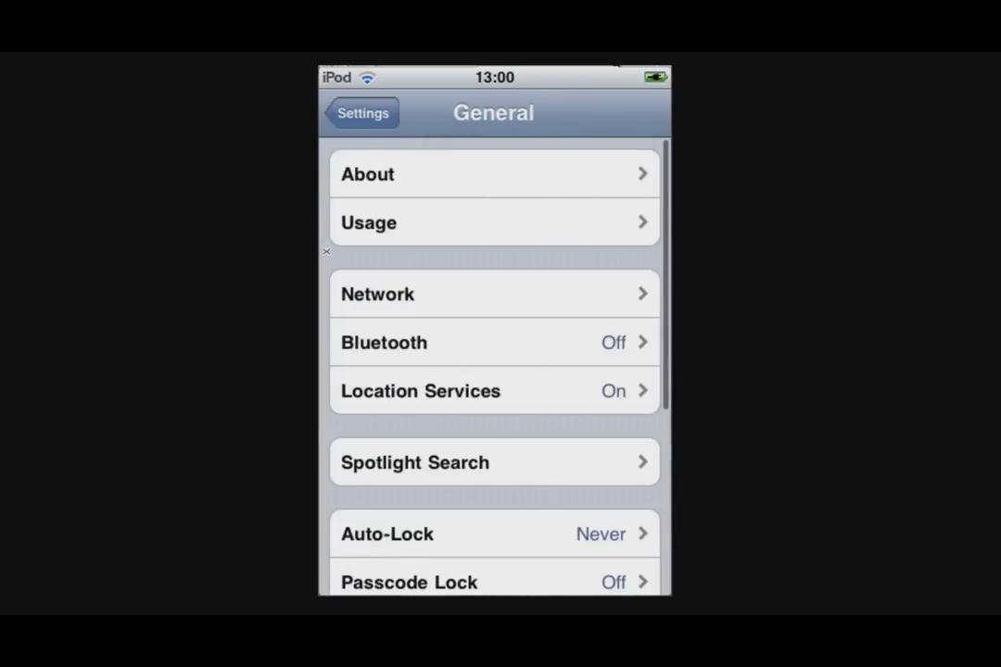
left_click(495, 174)
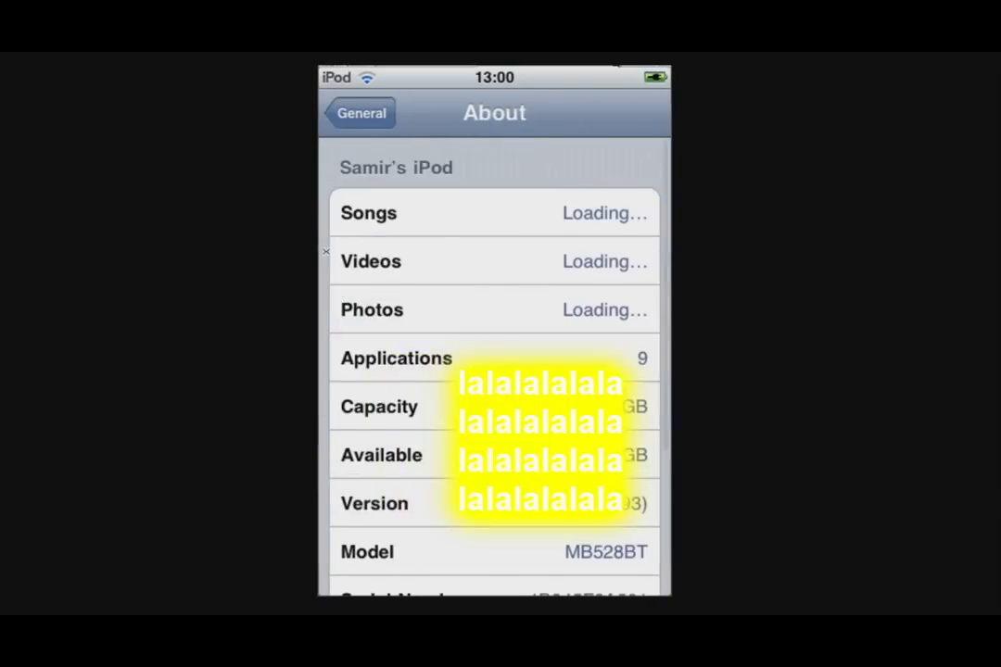
scroll(495, 371, "down", 3)
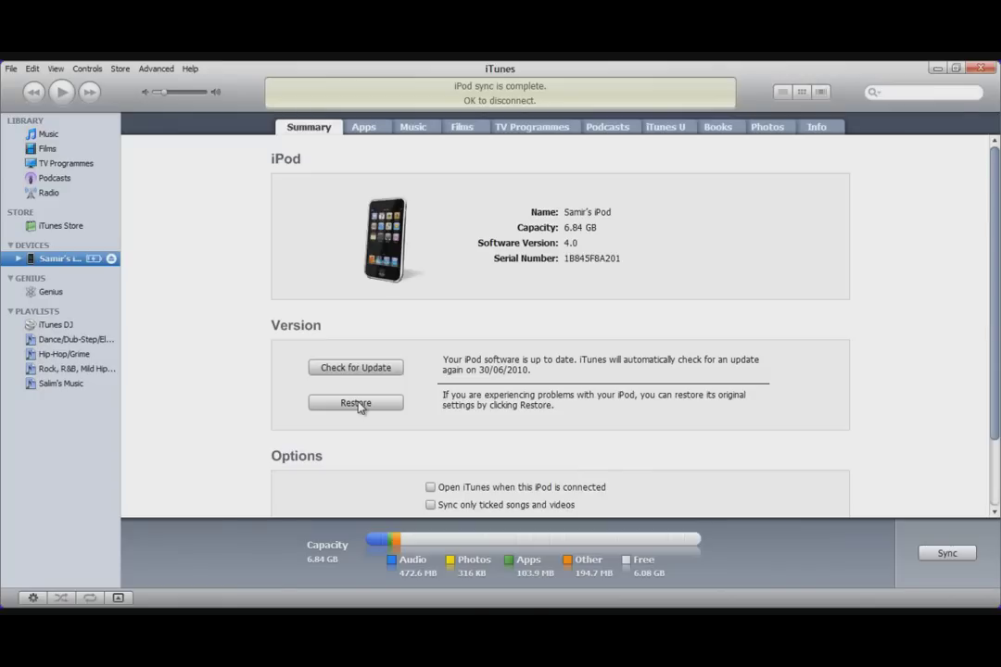
Step: Choose the iPod2,1_4.0_8A293_Restore firmware from the ipod firmwares! folder as the restore file
left_click(360, 408, "shift")
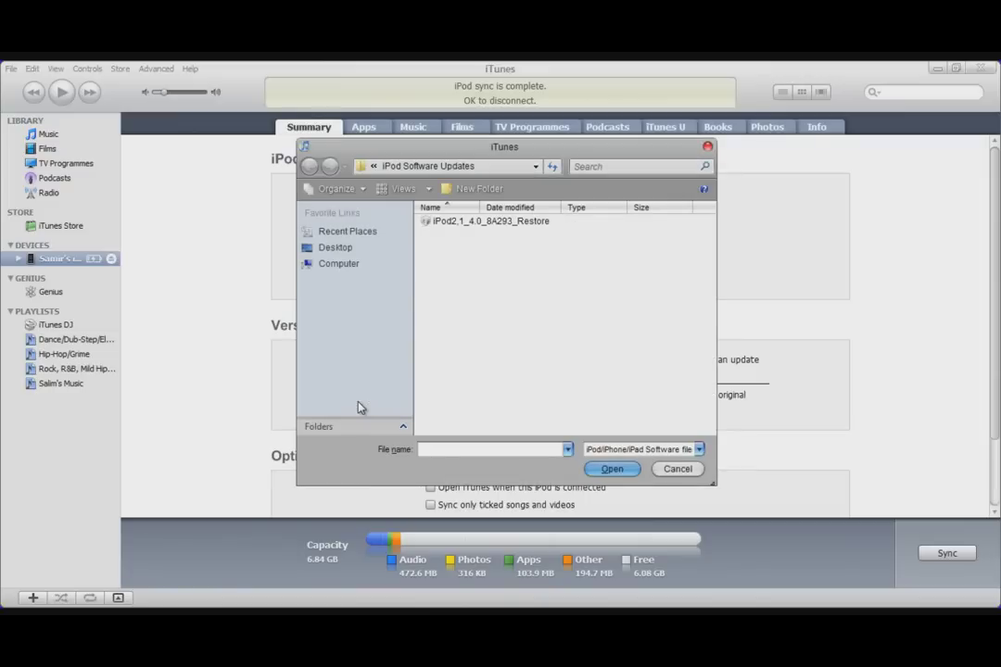
left_click(334, 250)
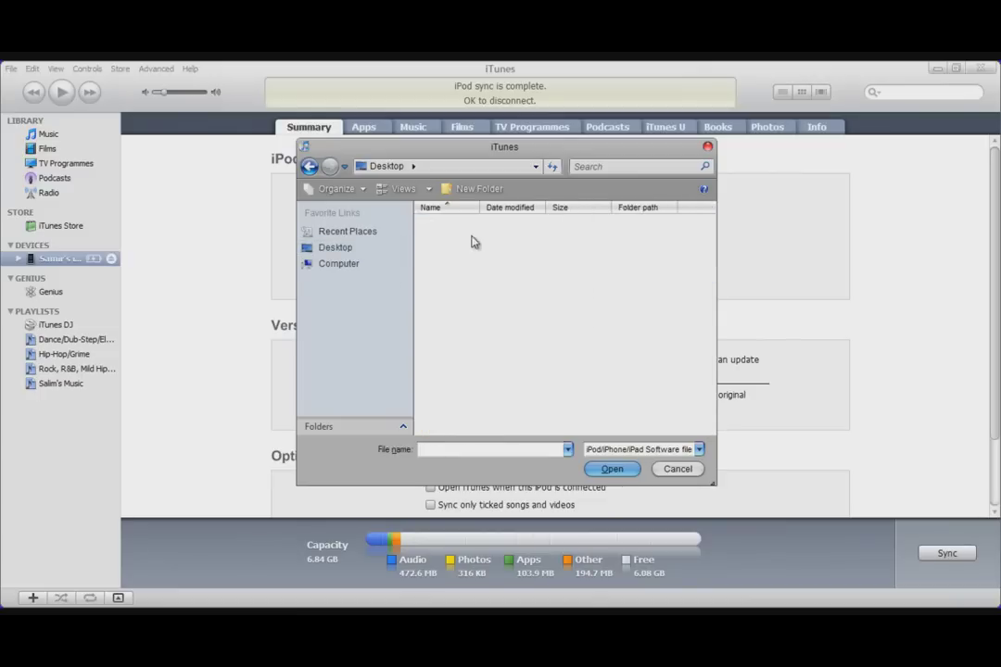
double_click(472, 241)
scroll(475, 260, "down", 5)
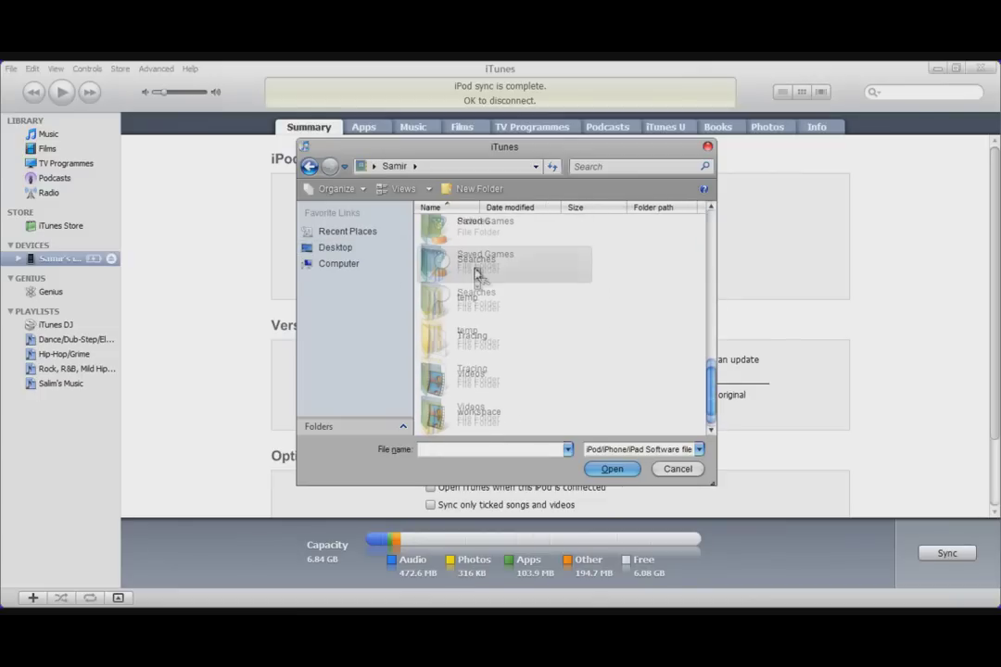
scroll(474, 274, "up", 3)
double_click(465, 270)
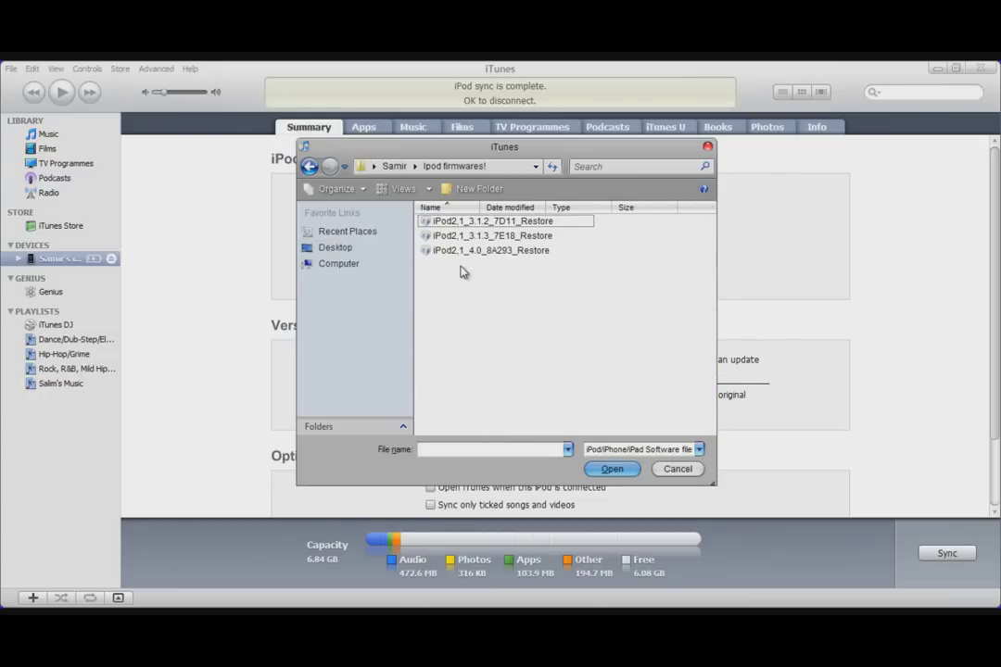
left_click(451, 254)
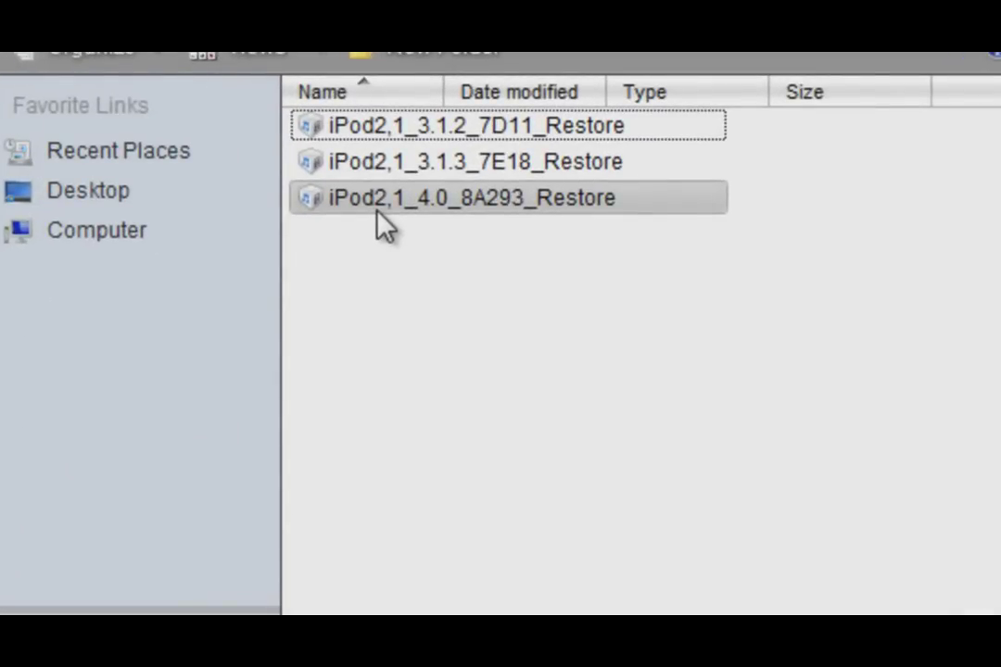
double_click(378, 216)
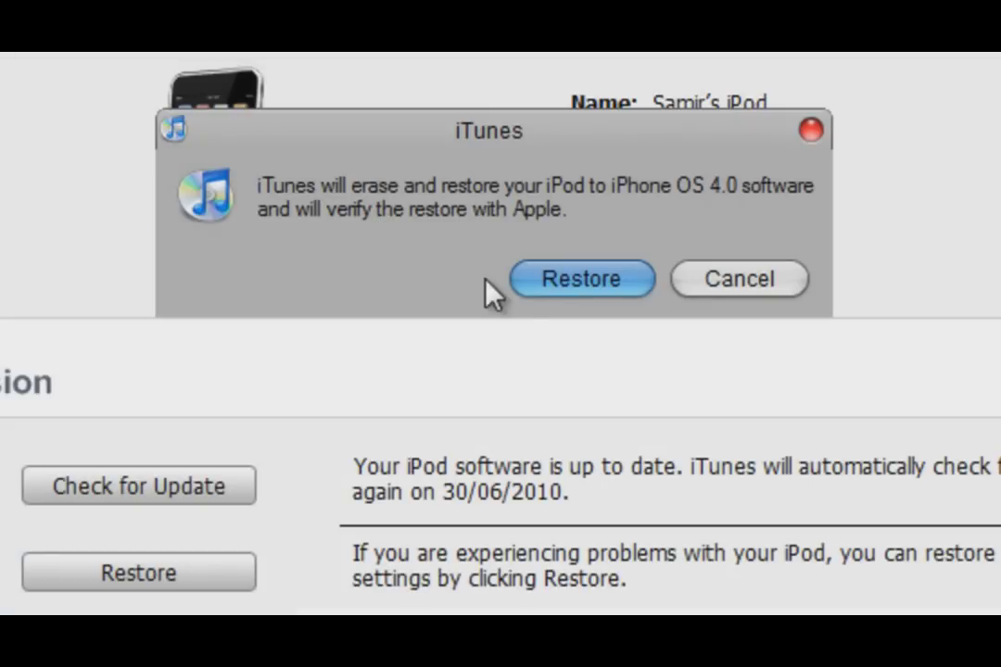
Step: Confirm erasing and restoring the iPod touch to OS 4.0
left_click(584, 285)
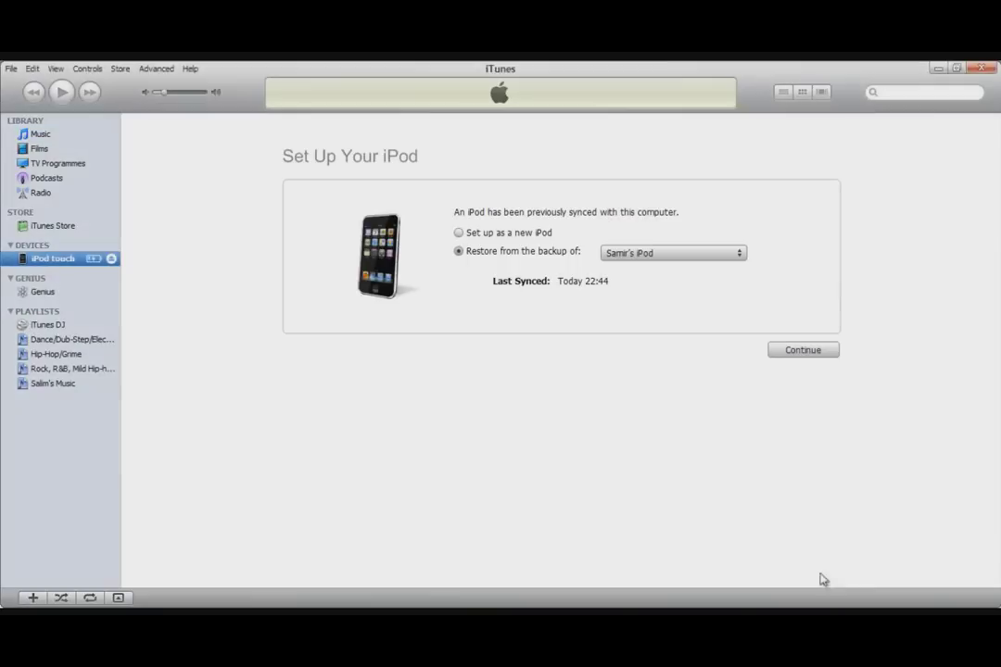
Step: Continue setup with the restore-from-previous-backup option selected
left_click(794, 356)
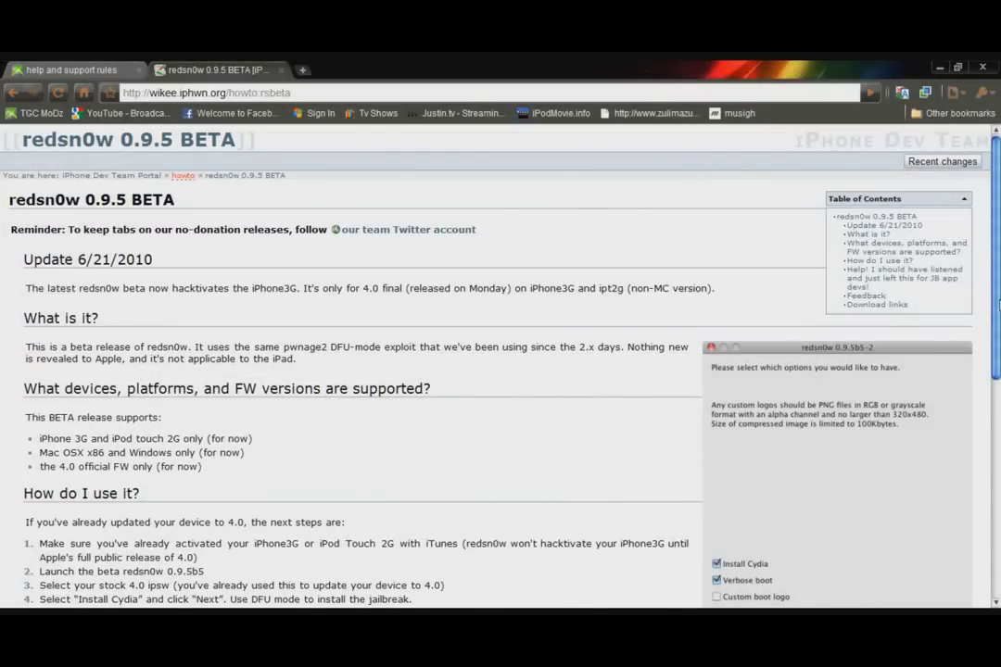
Step: Read through the redsn0w 0.9.5 BETA usage steps, then switch to the desktop
left_click_drag(997, 301, 990, 530)
mouse_move(989, 244)
left_mouse_down()
mouse_move(998, 302)
mouse_move(998, 259)
left_mouse_up()
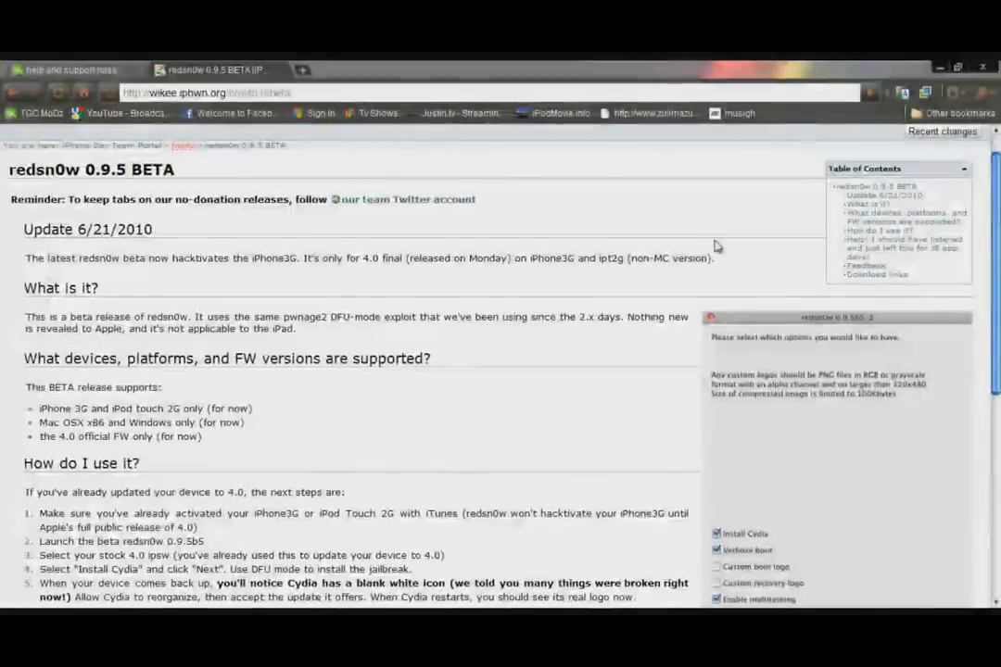
key("super+d")
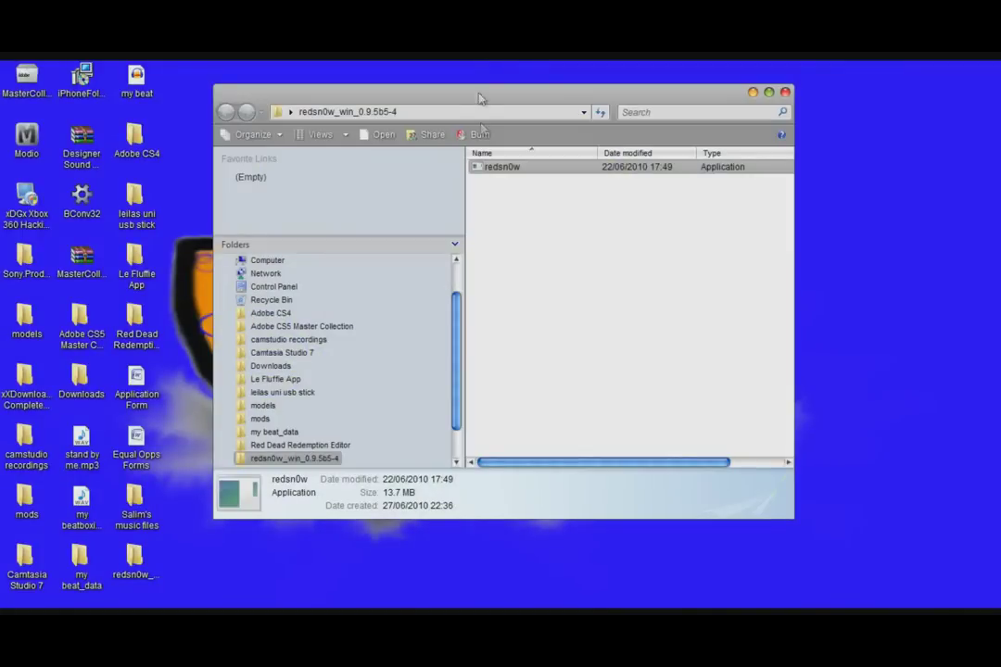
Step: Launch redsn0w and load iPod2,1_4.0_8A293_Restore from the Ipod firmwares! folder
double_click(534, 170)
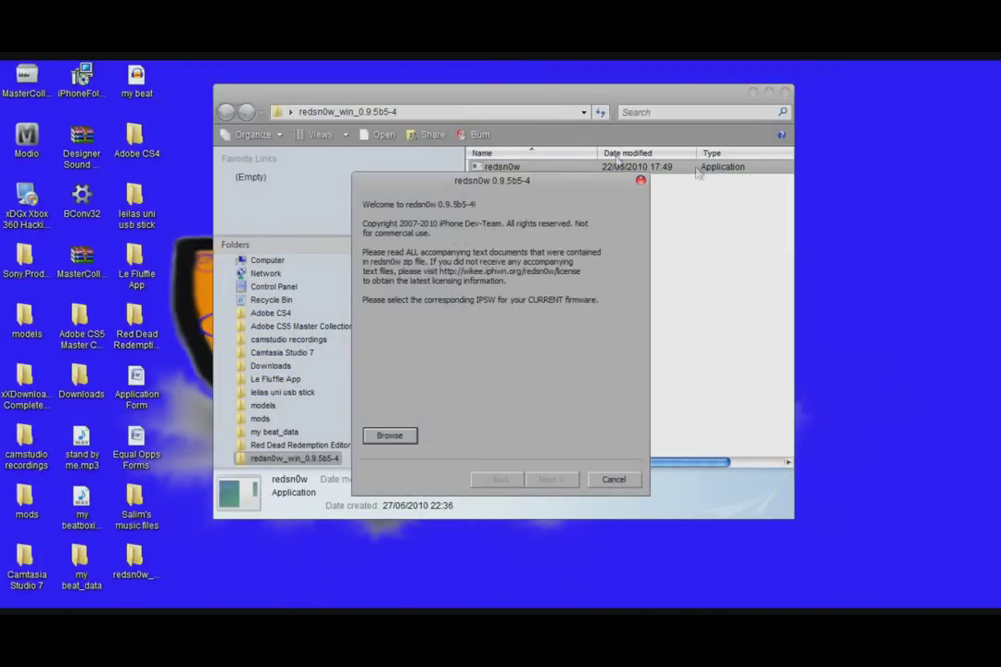
left_click(784, 92)
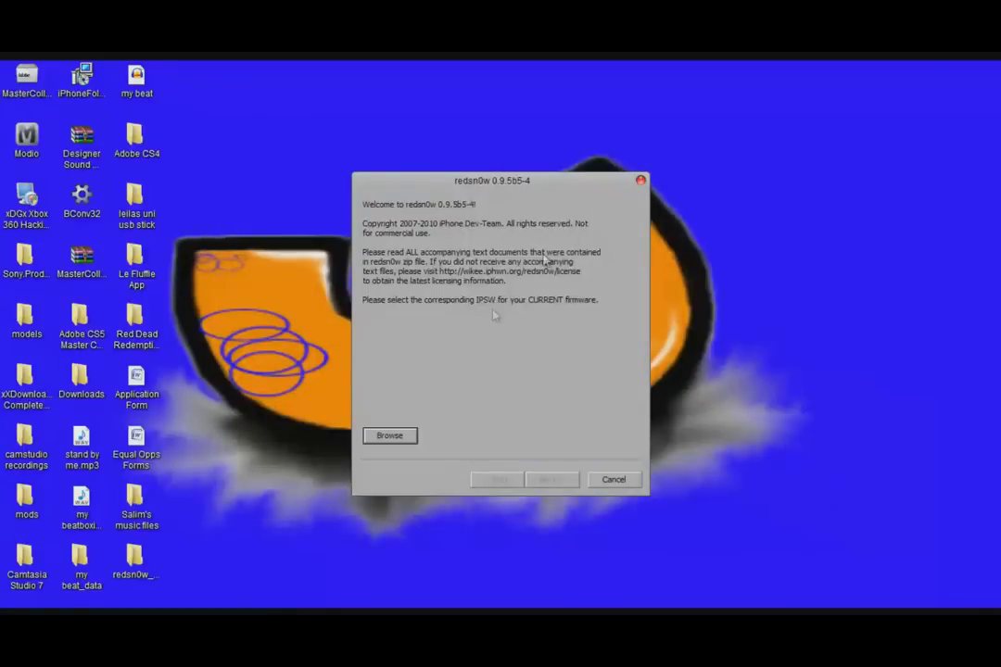
left_click(391, 437)
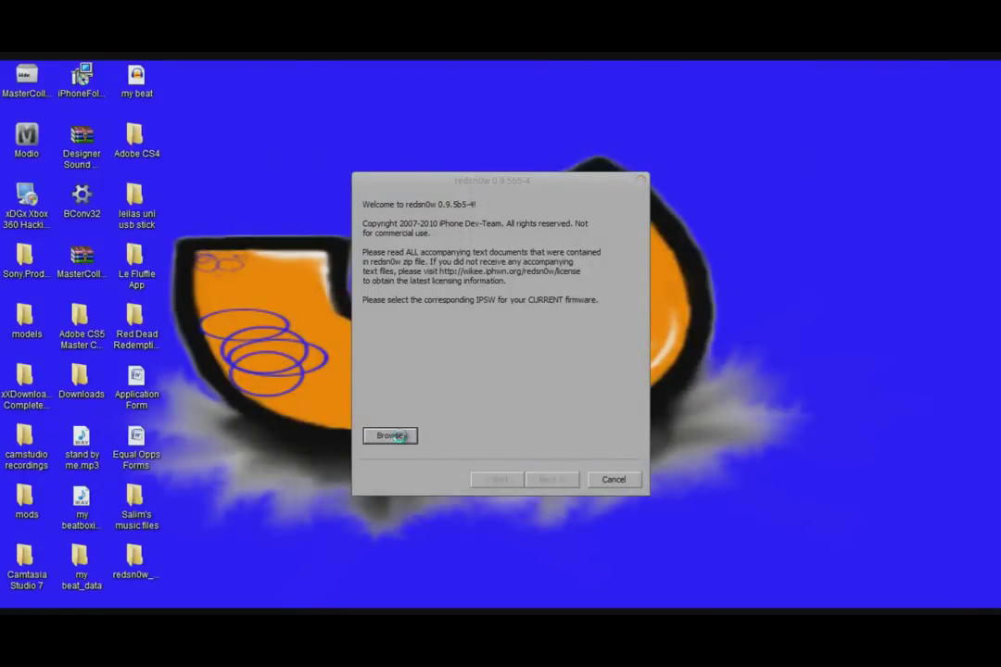
left_click(394, 360)
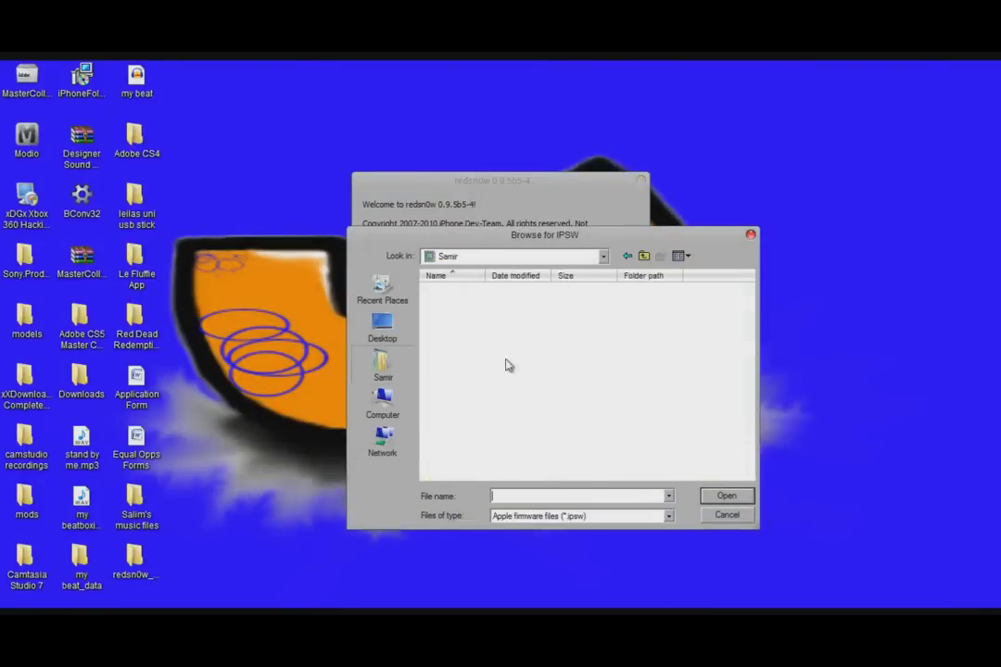
scroll(546, 368, "down", 10)
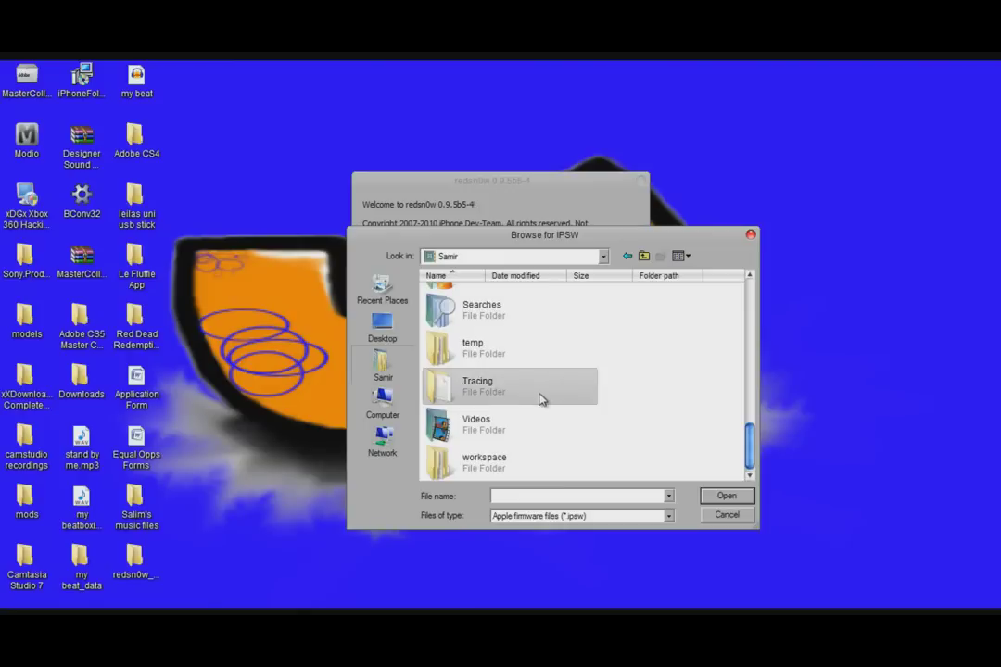
scroll(545, 387, "up", 8)
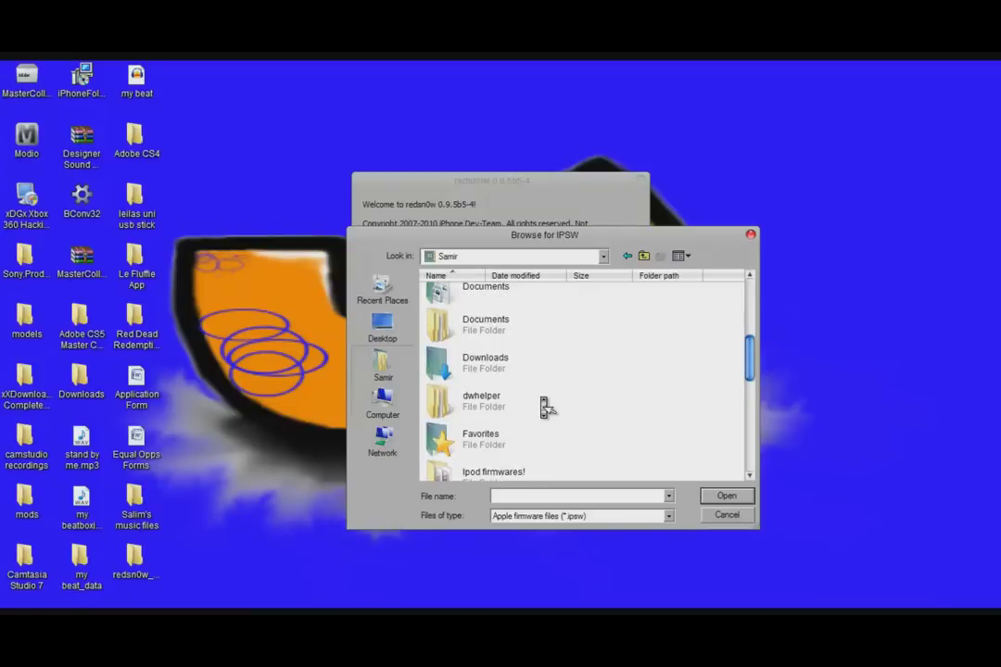
scroll(546, 408, "down", 2)
scroll(547, 408, "up", 1)
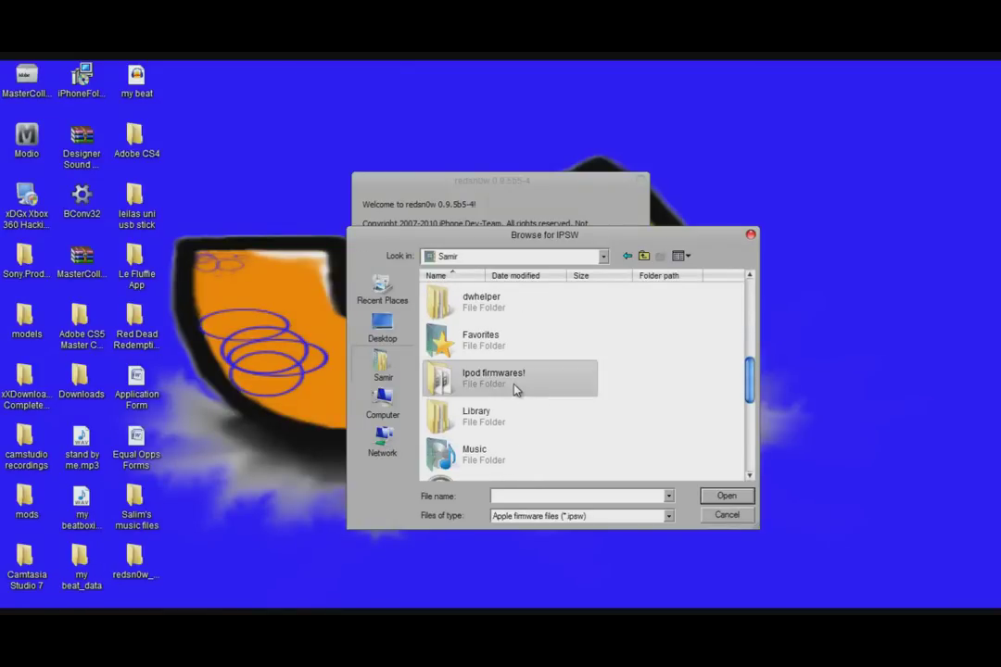
double_click(516, 384)
double_click(519, 319)
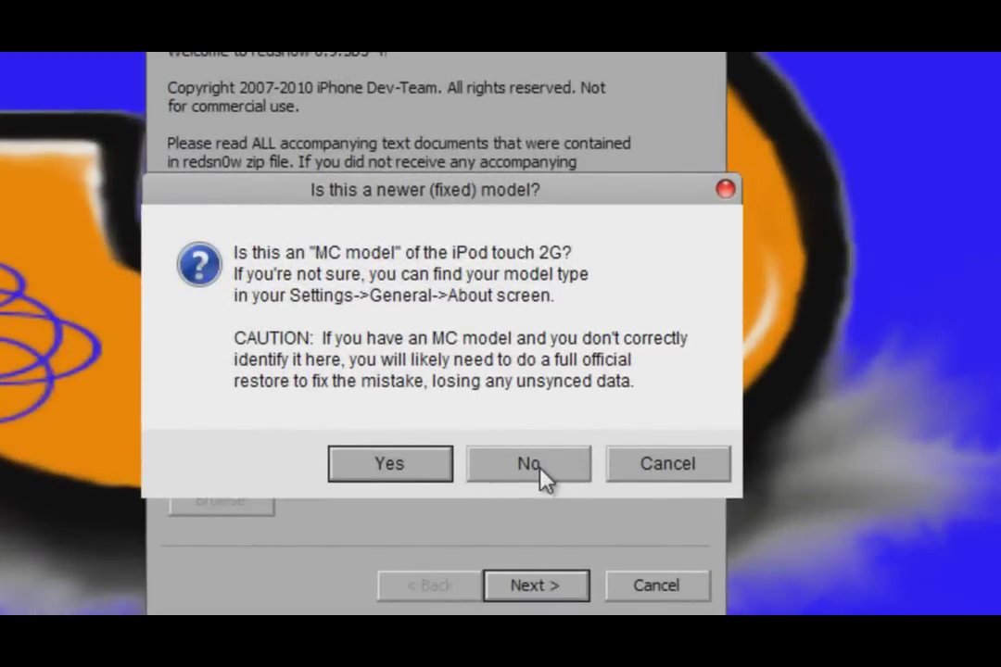
Step: Answer No to whether this iPod touch 2G is a newer MC model
left_click(540, 467)
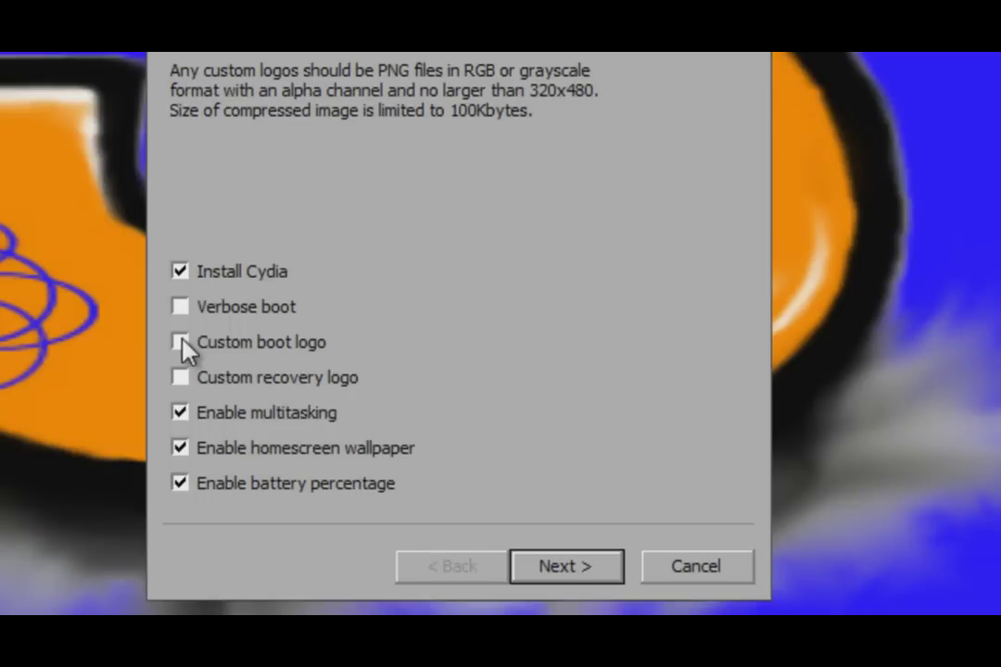
Step: Tick Custom boot logo and dismiss the logo file picker without choosing a file
left_click(181, 343)
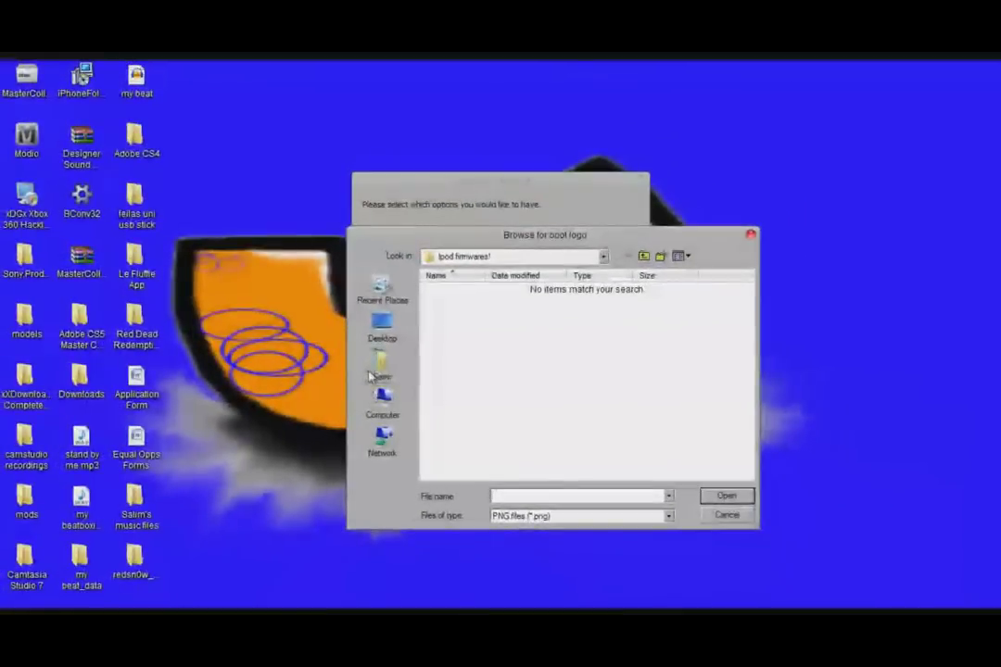
left_click(381, 369)
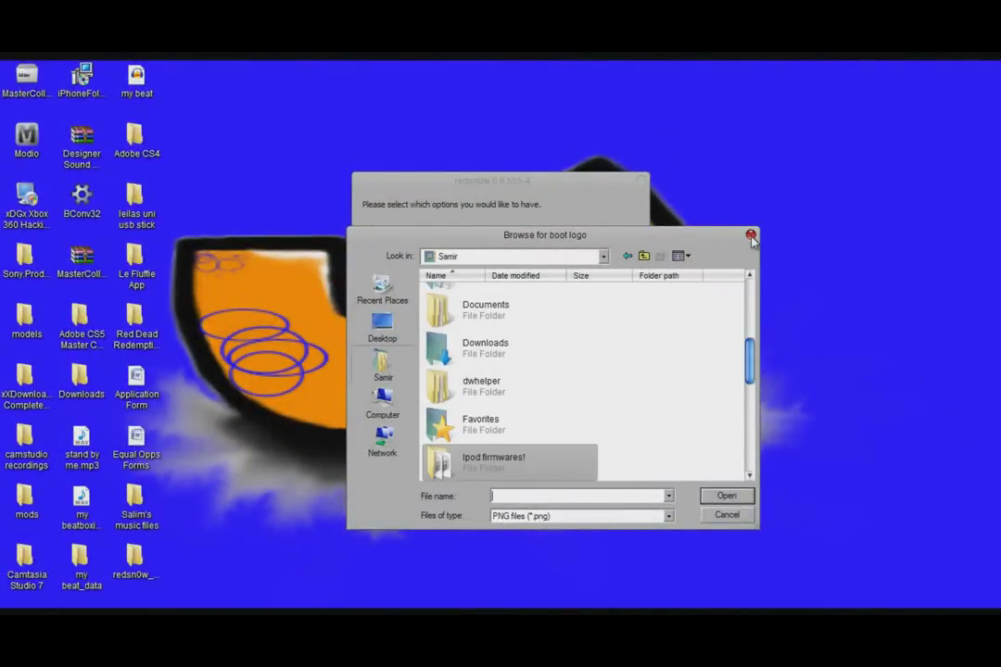
key("Escape")
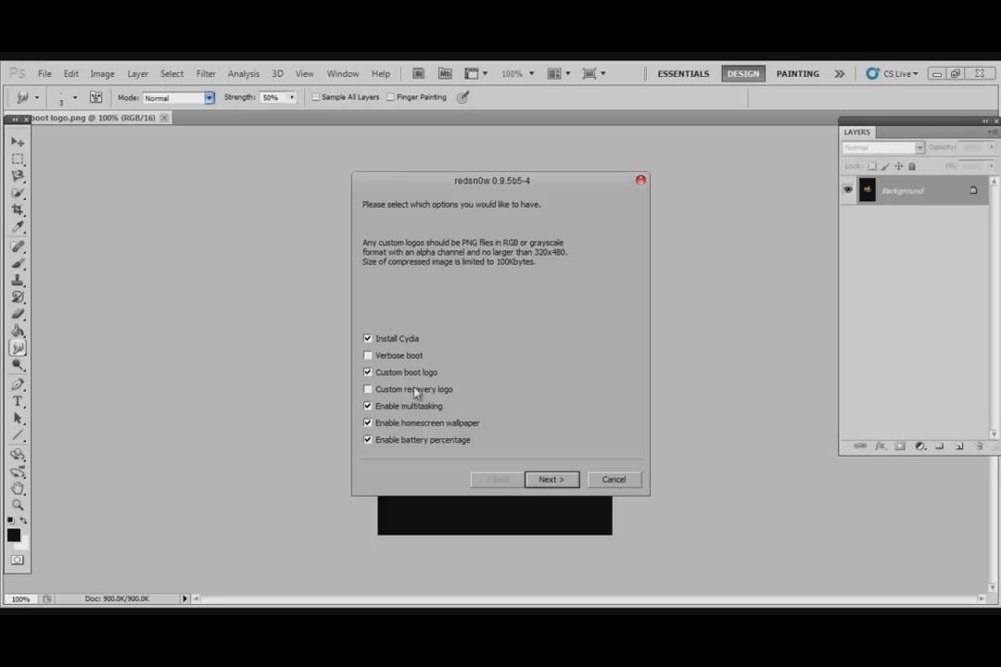
Step: Advance past the jailbreak options and the off-and-plugged-in check to the DFU-mode instructions
left_click(540, 477)
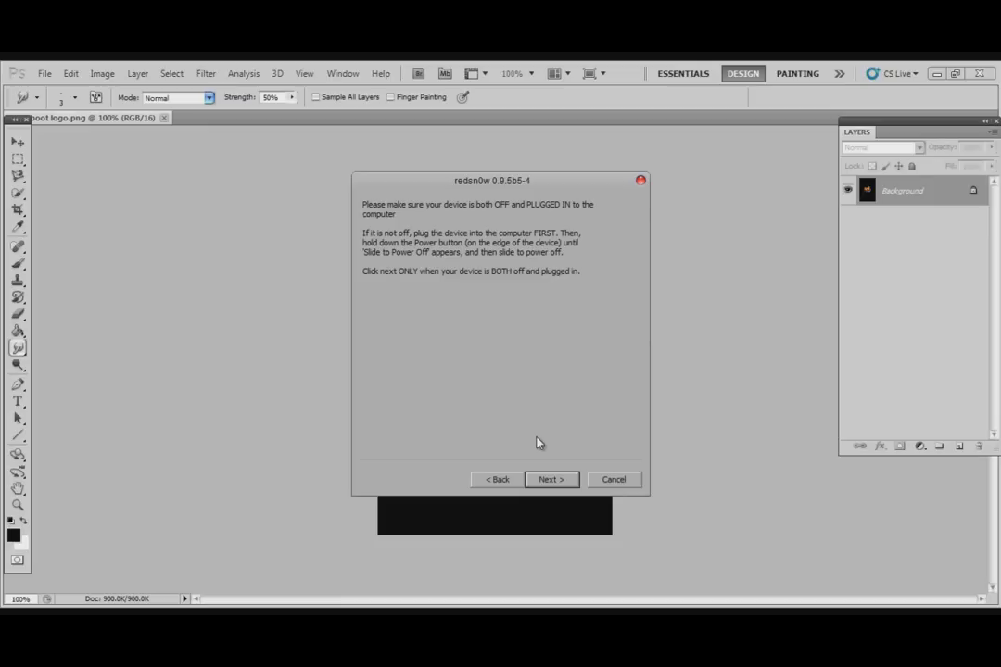
left_click(554, 480)
left_click(553, 480)
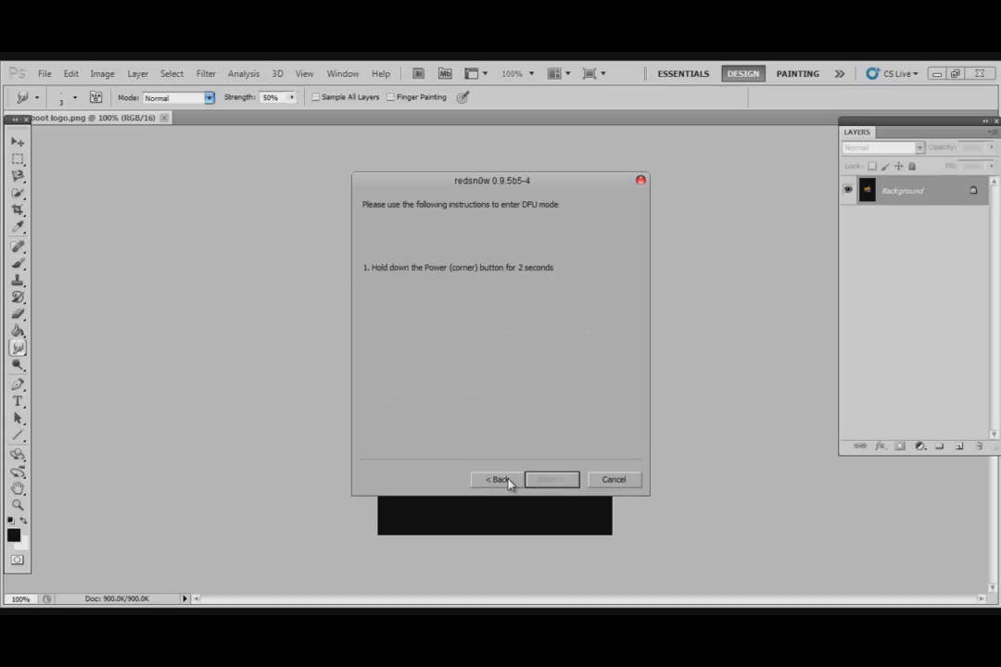
Step: Step back to the power-off check and restart the DFU-mode sequence
left_click(509, 482)
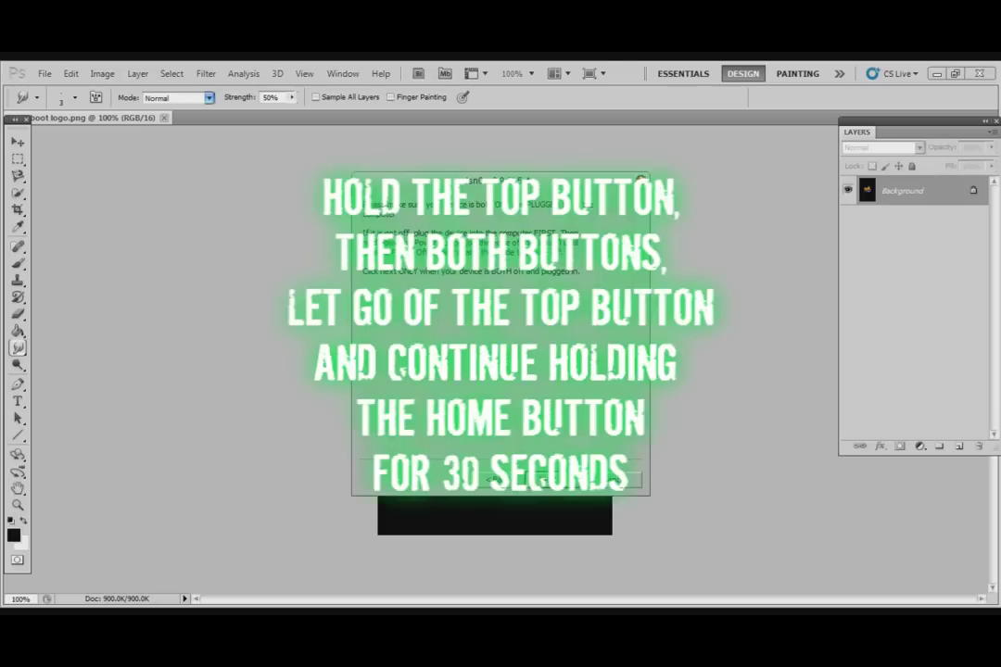
left_click(539, 482)
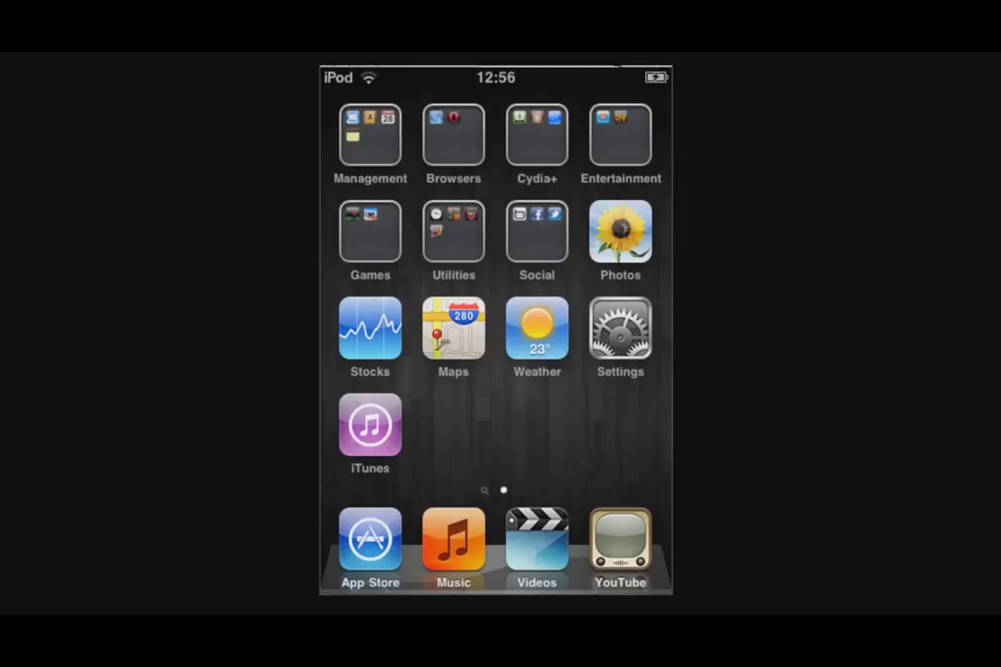
Step: Swipe the iPod home screen left to peek at the neighbouring page of apps
left_click_drag(477, 284, 325, 285)
Step: Open the Cydia+ folder to reveal Installous, Cydia and WinterBoard
left_click(537, 135)
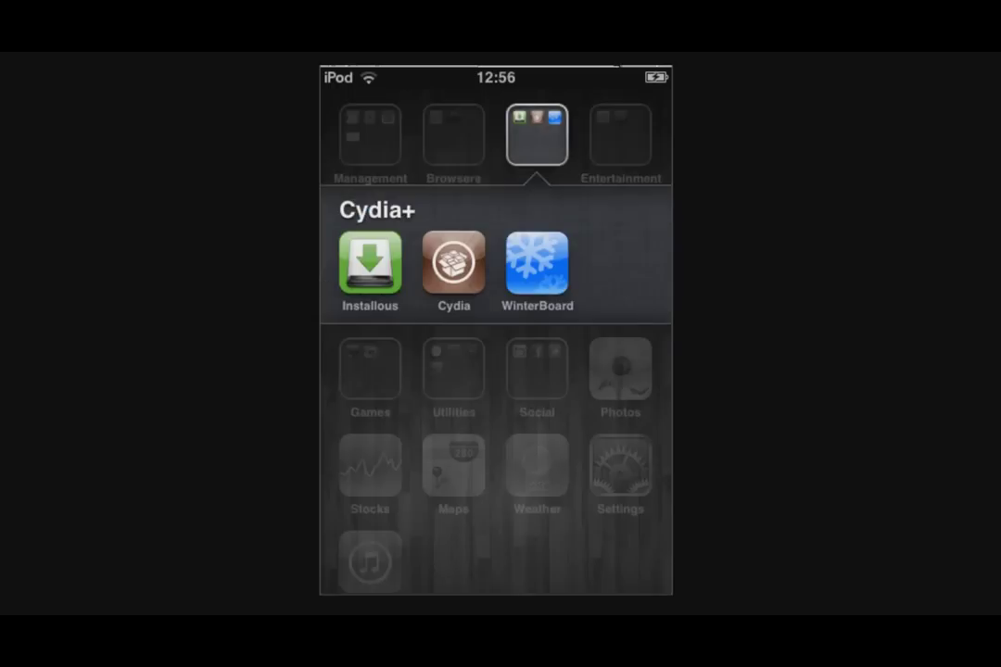